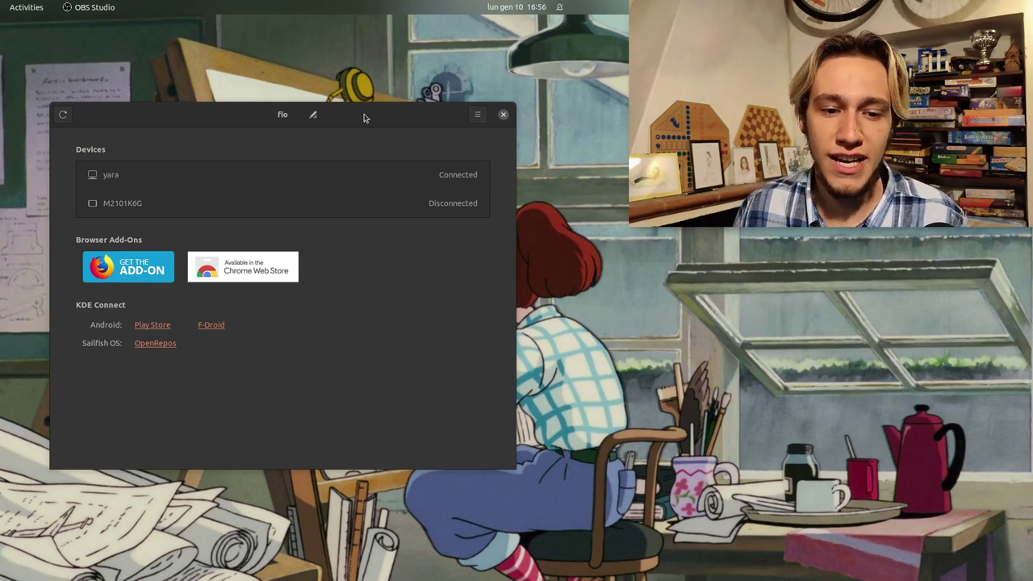
Focus the GSConnect Preferences window and open, then dismiss, the system menu twice
{"action": "left_click", "coordinate": [363, 117]}
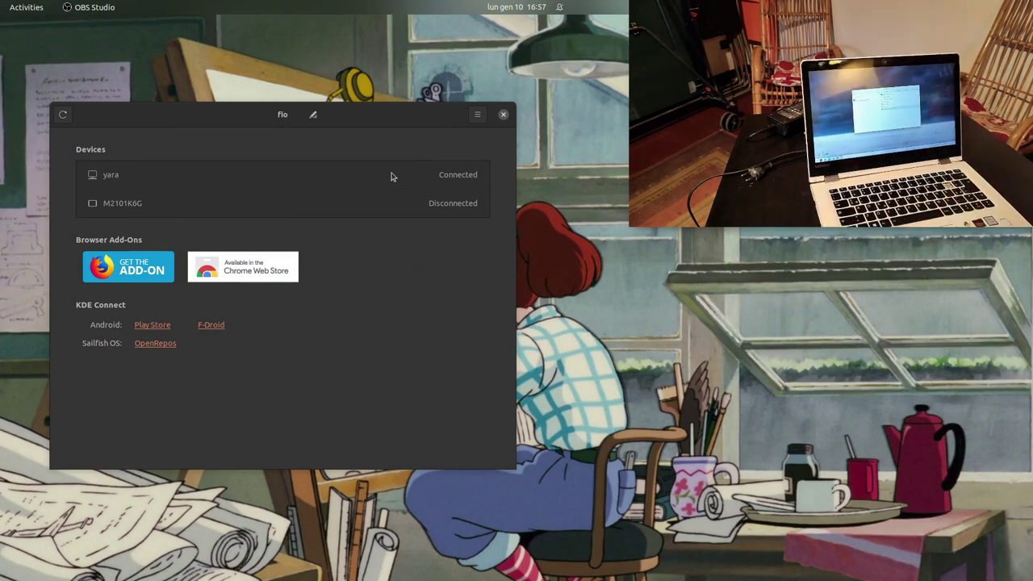
{"action": "left_click", "coordinate": [386, 114]}
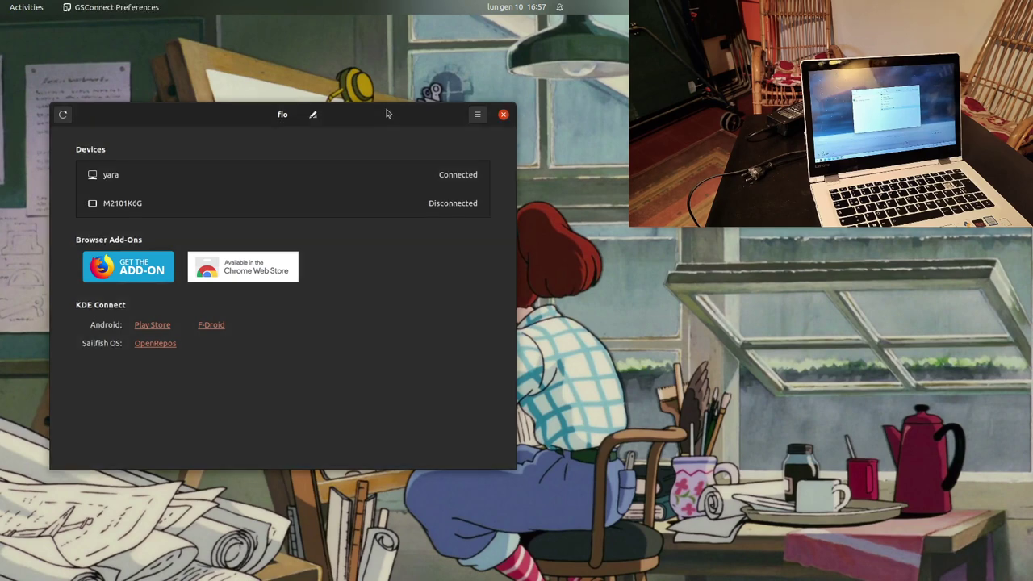
{"action": "left_click", "coordinate": [1000, 8]}
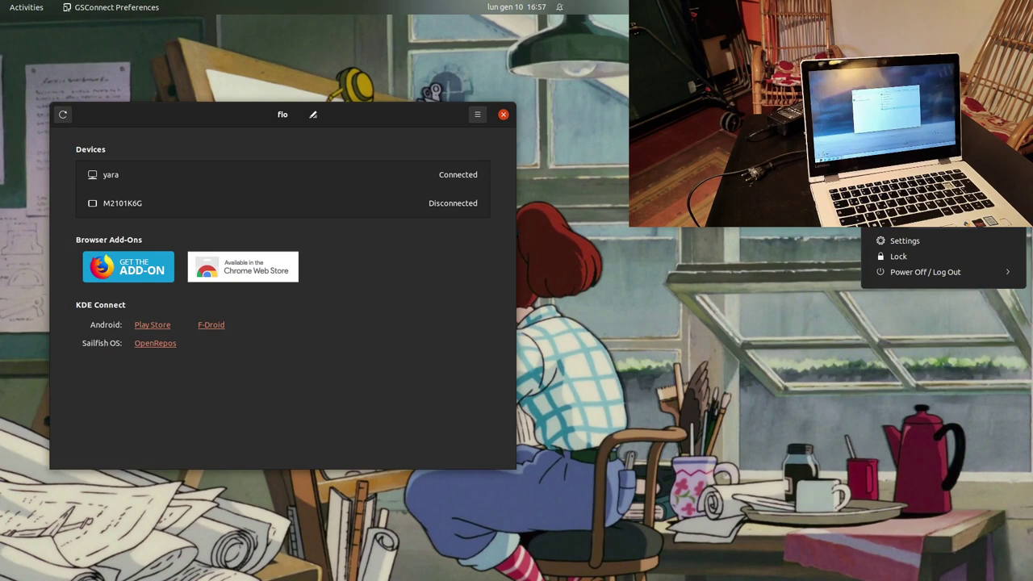
{"action": "key", "text": "Escape"}
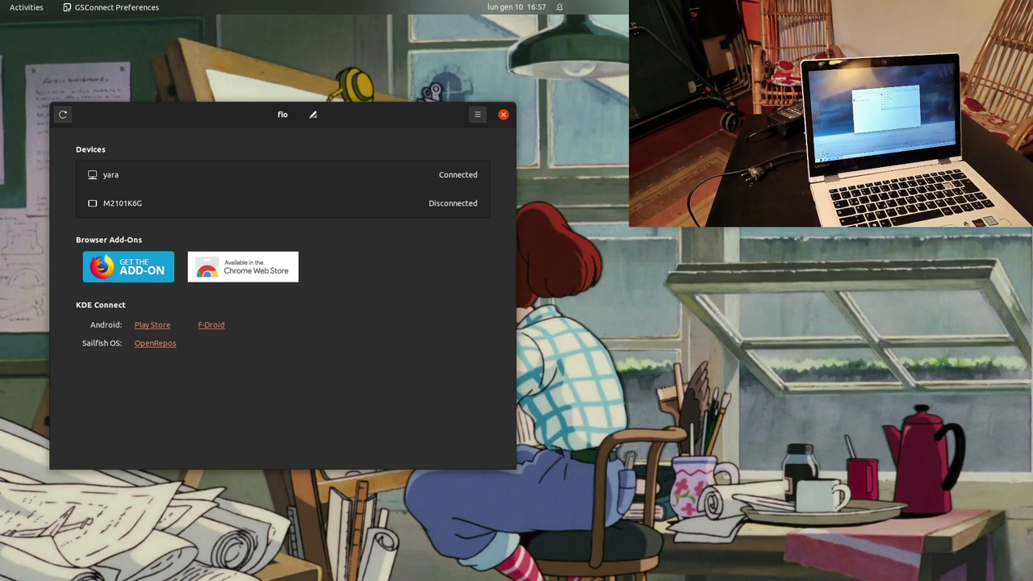
{"action": "left_click", "coordinate": [1013, 7]}
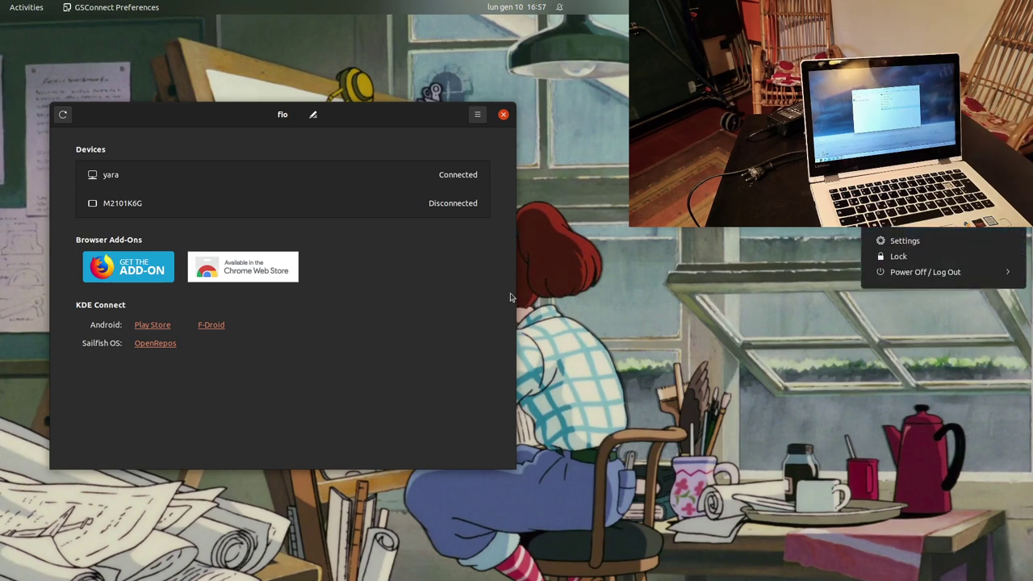
{"action": "key", "text": "Escape"}
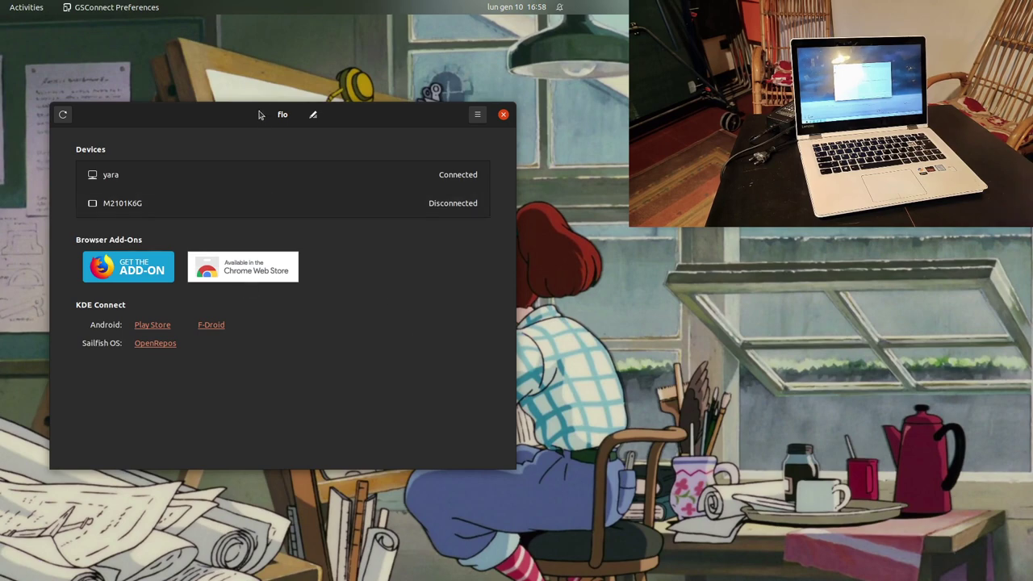
Launch Text Editor, type the test word 'mwxp', then close it without saving
{"action": "key", "text": "super"}
{"action": "type", "text": "text"}
{"action": "key", "text": "Return"}
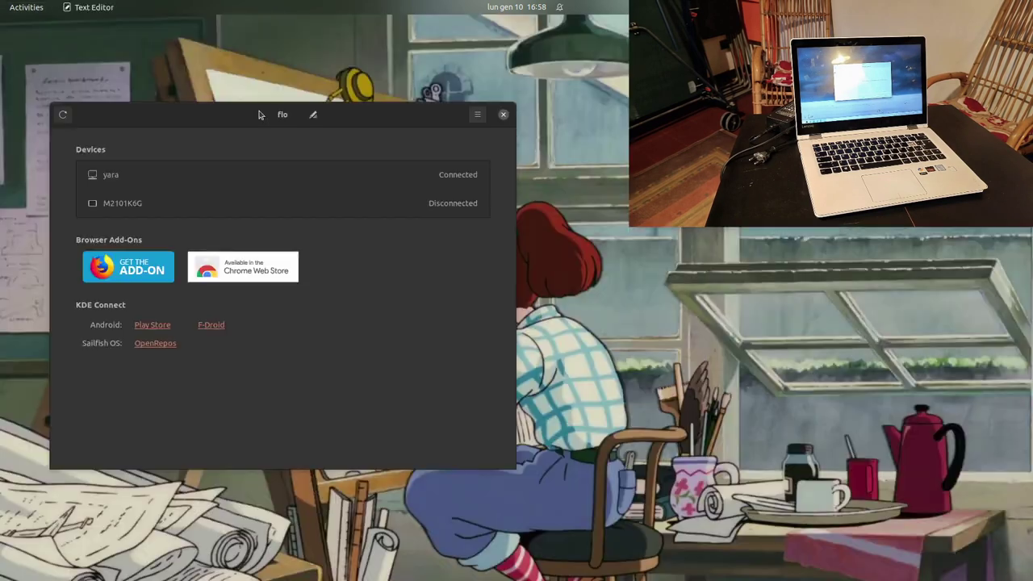
{"action": "type", "text": "mwxp"}
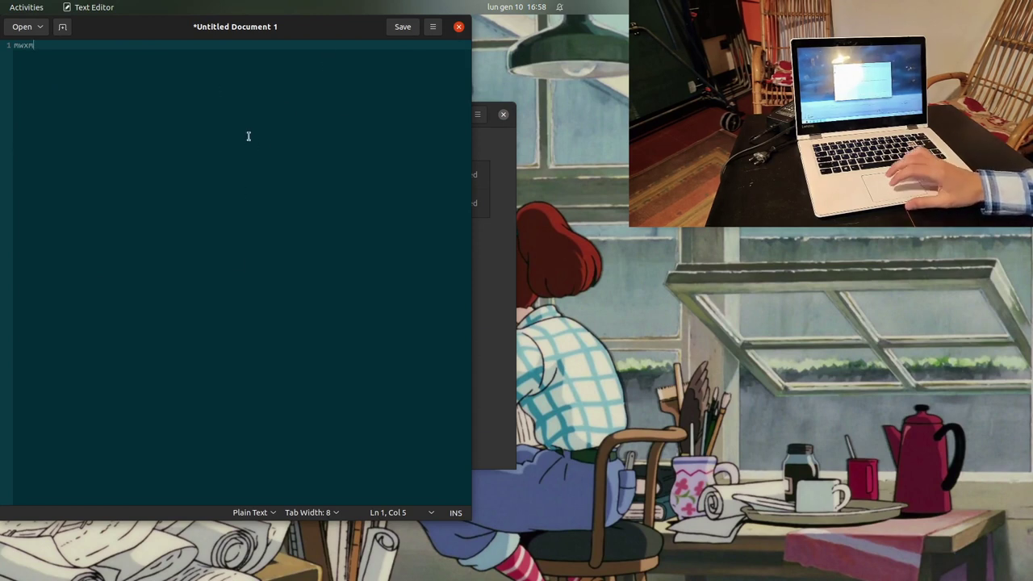
{"action": "double_click", "coordinate": [27, 44]}
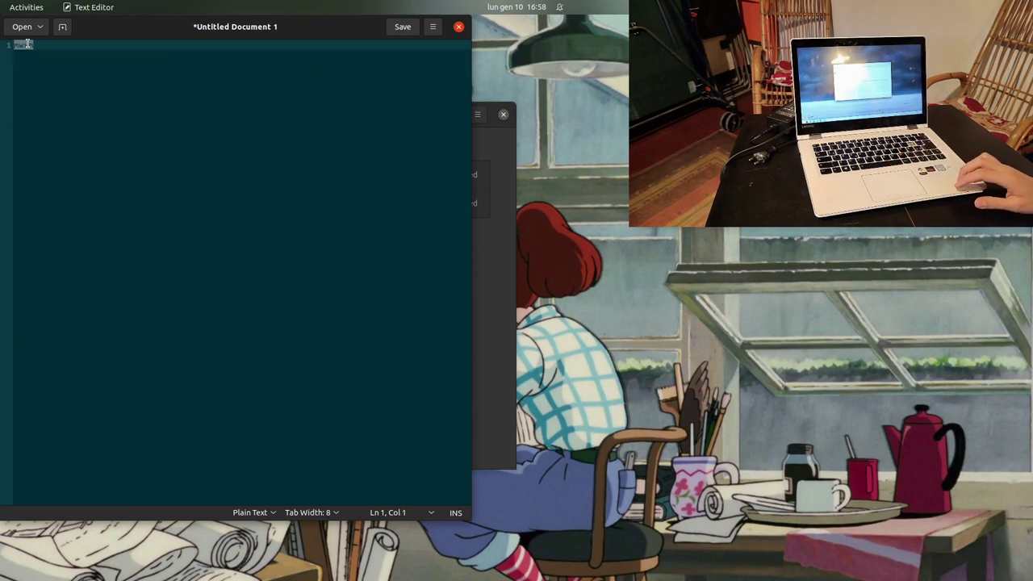
{"action": "left_click", "coordinate": [457, 28]}
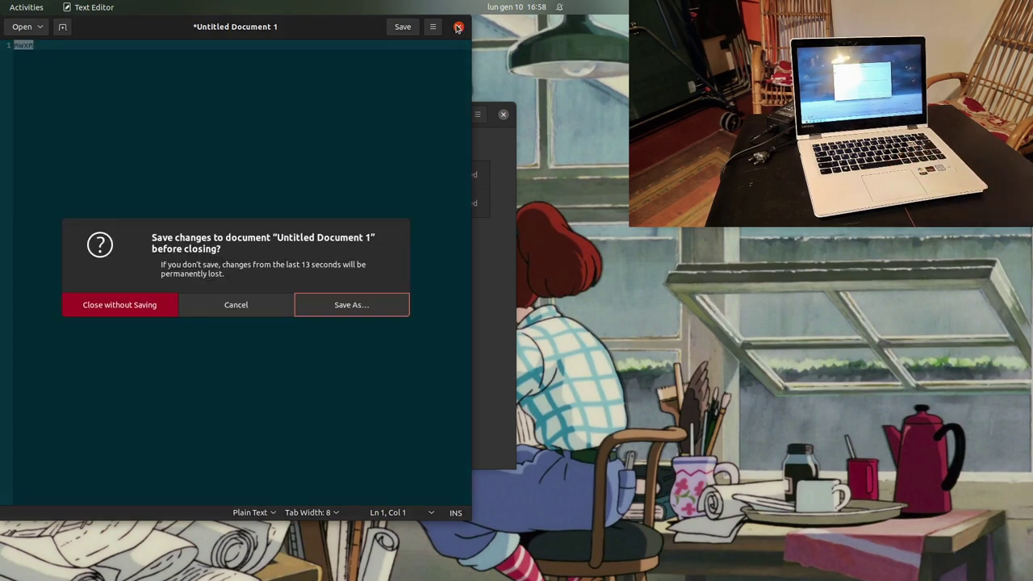
{"action": "left_click", "coordinate": [132, 300]}
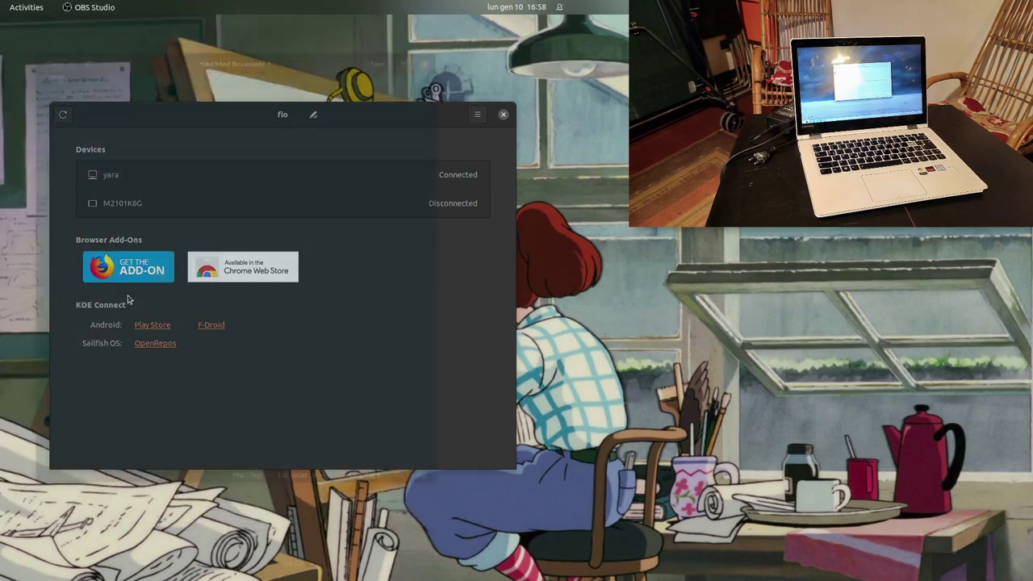
Turn off Mouse & Keyboard sharing on the yara device's Sharing page
{"action": "left_click", "coordinate": [194, 185]}
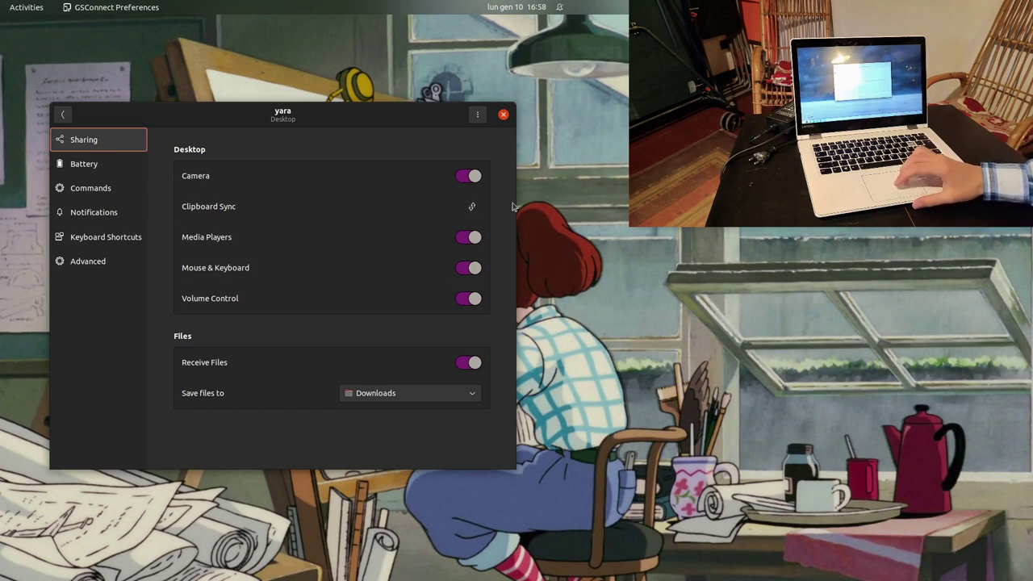
{"action": "left_click", "coordinate": [472, 272]}
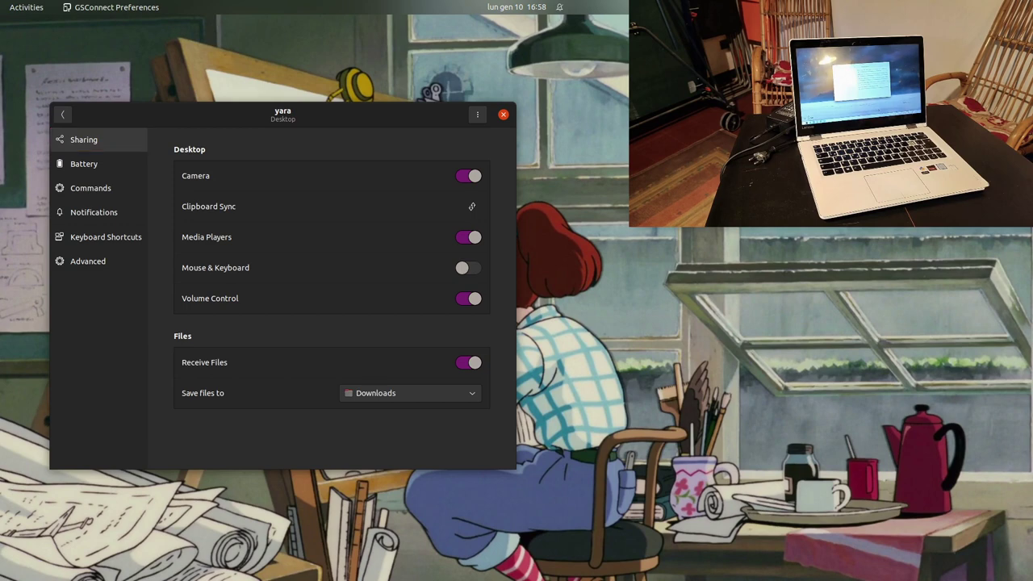
{"action": "key", "text": "Up"}
In OBS Studio, hide the DroidCam OBS webcam source in the scene
{"action": "key", "text": "alt+Tab"}
{"action": "left_click", "coordinate": [835, 445]}
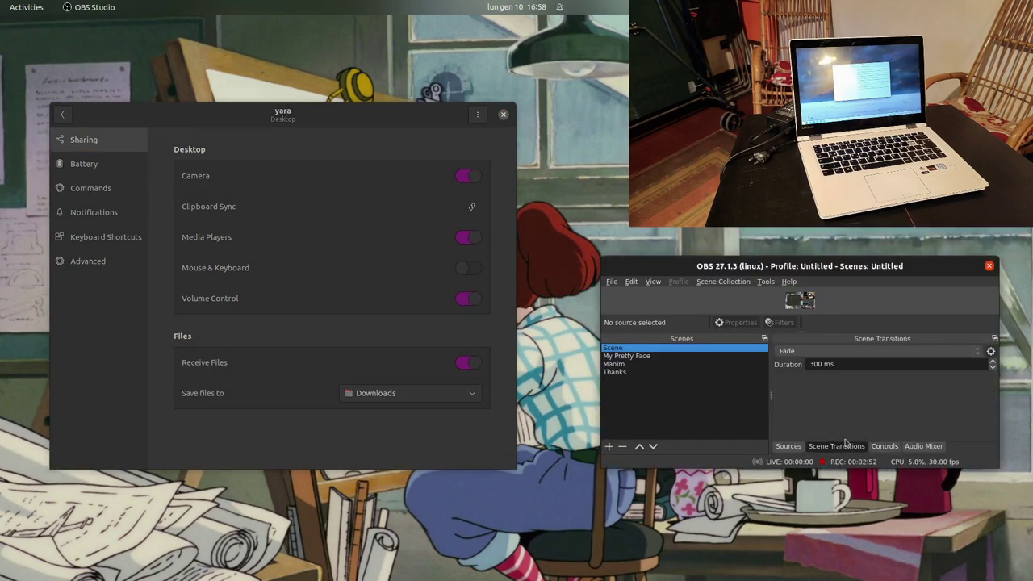
{"action": "left_click", "coordinate": [788, 446]}
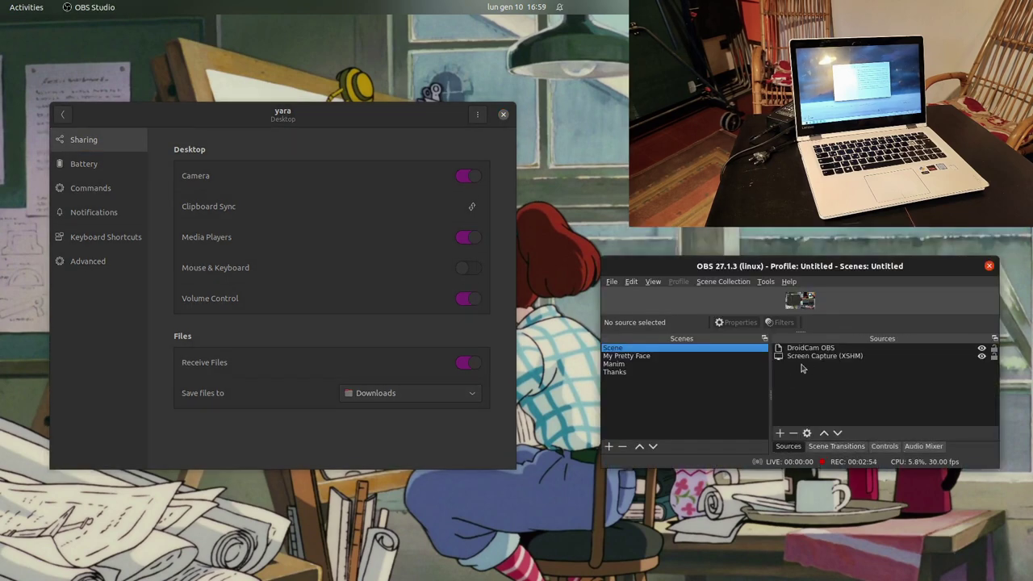
{"action": "left_click", "coordinate": [981, 349]}
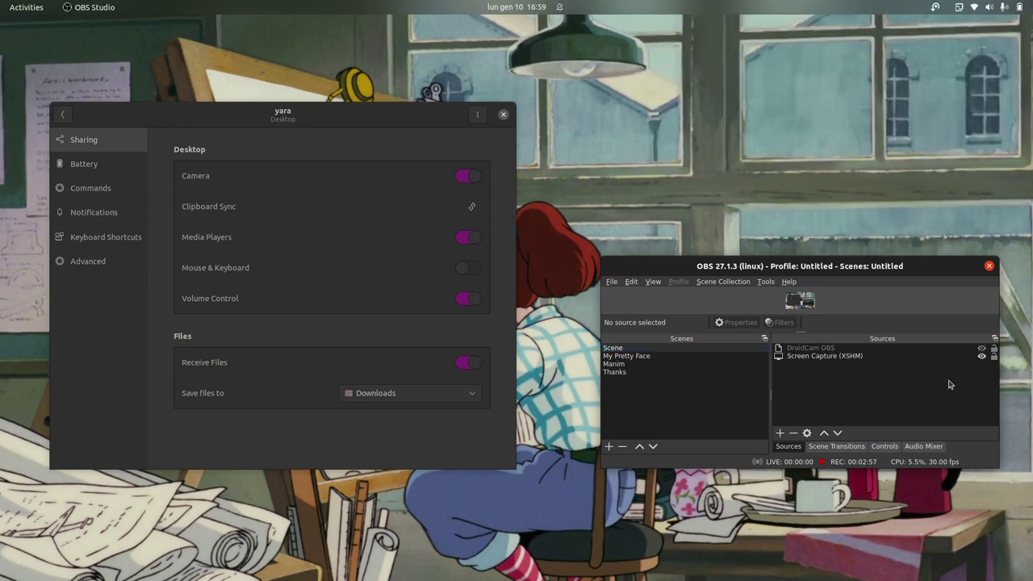
Raise the system volume to about three quarters from the quick settings slider
{"action": "left_click", "coordinate": [976, 8]}
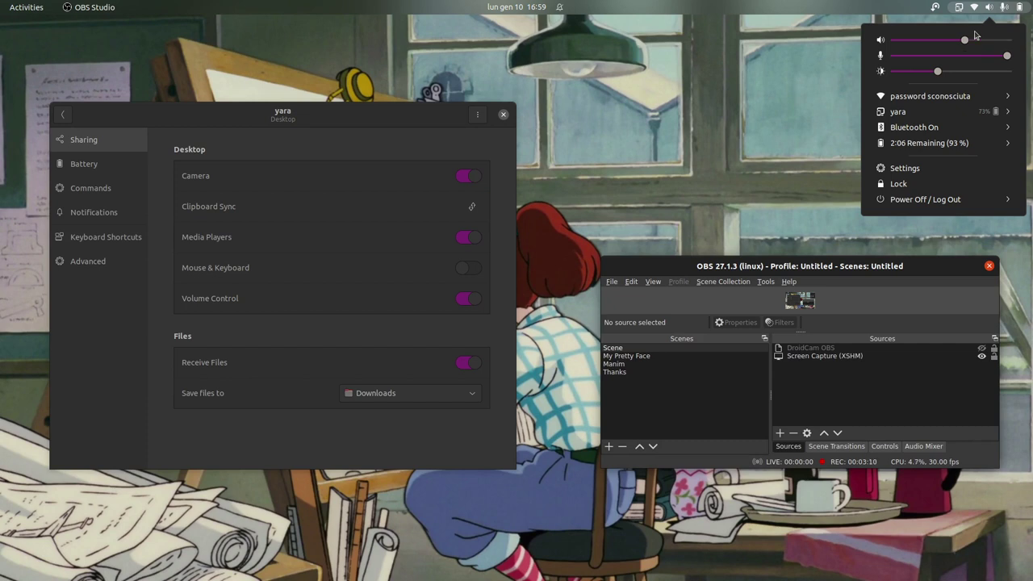
{"action": "left_click", "coordinate": [975, 37]}
{"action": "scroll", "coordinate": [975, 36], "scroll_direction": "up", "scroll_amount": 2}
Scroll down three notches in the OBS Studio window
{"action": "scroll", "coordinate": [975, 35], "scroll_direction": "down", "scroll_amount": 10}
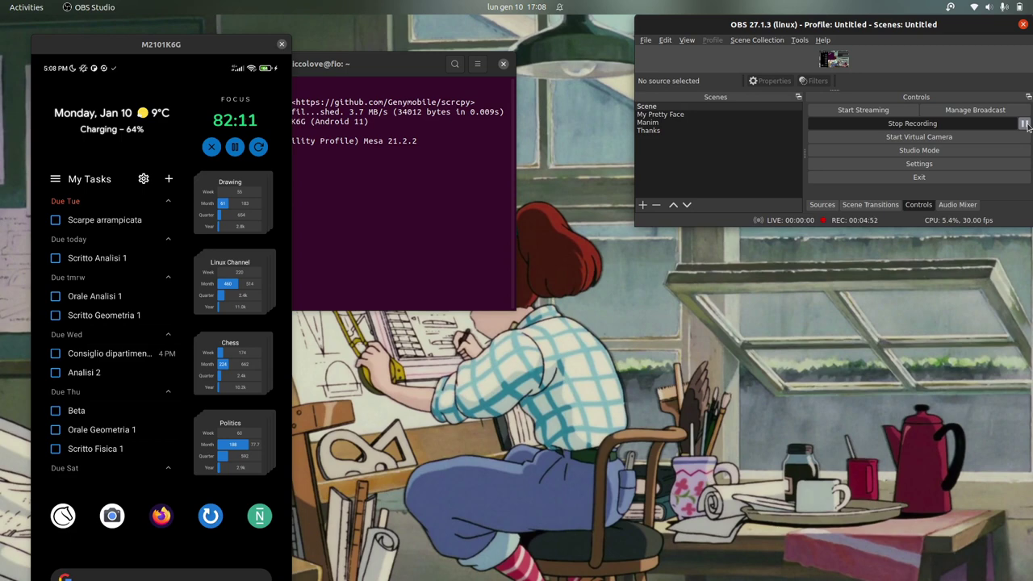
Open the phone's app drawer, launch KDE Connect and go to its Pair new device page
{"action": "left_click_drag", "start_coordinate": [168, 494], "coordinate": [184, 348]}
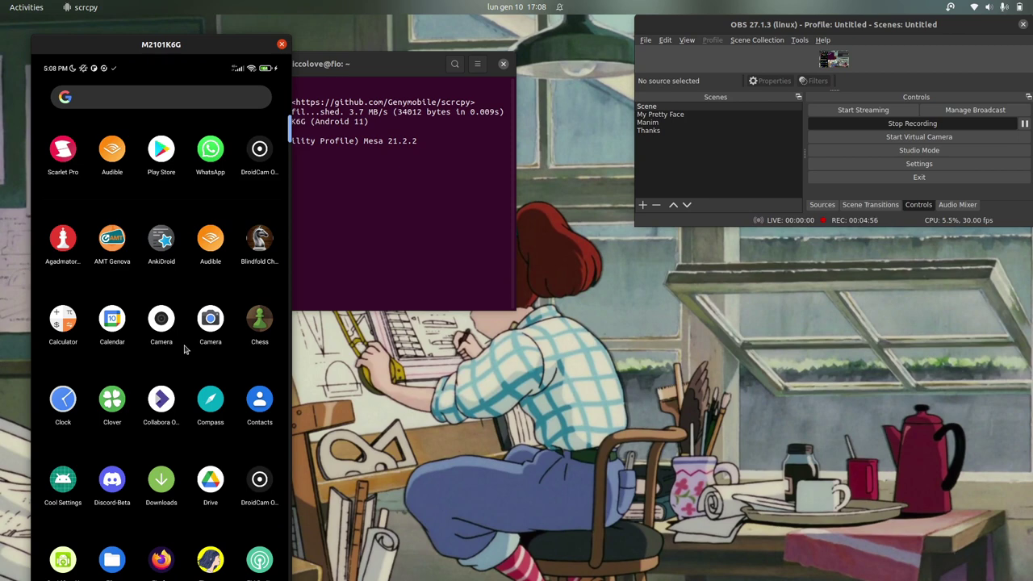
{"action": "left_click_drag", "start_coordinate": [258, 284], "coordinate": [258, 200]}
{"action": "left_click", "coordinate": [217, 565]}
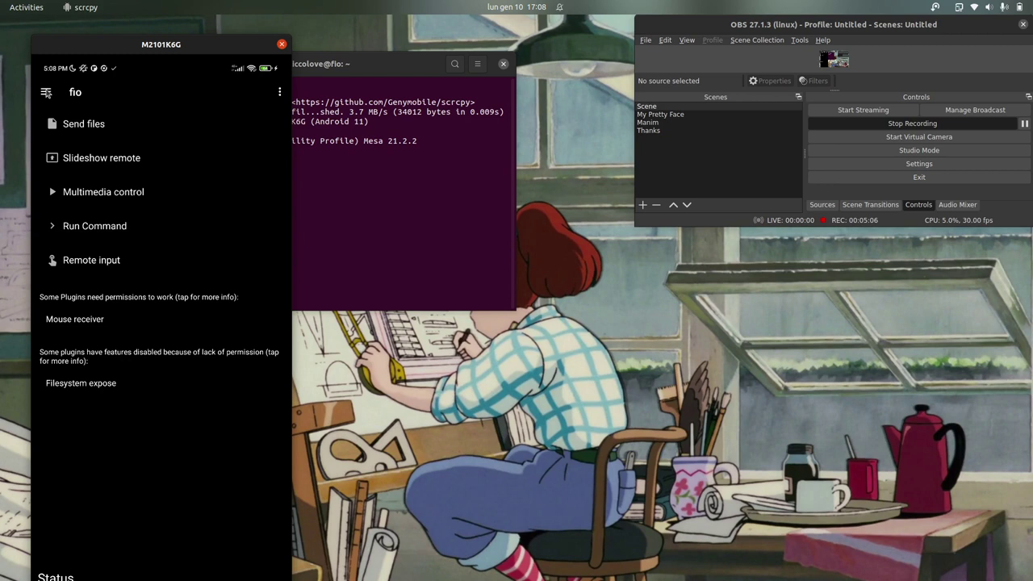
{"action": "left_click", "coordinate": [46, 92]}
{"action": "left_click", "coordinate": [129, 191]}
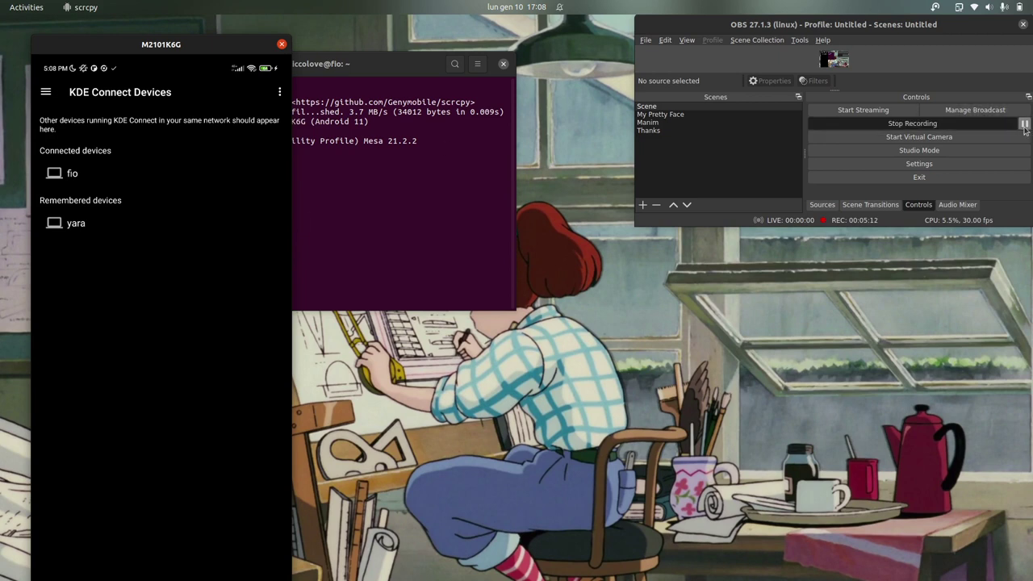
Select the JingPad C1 tablet on the phone and request pairing with it
{"action": "key", "text": "alt+Tab"}
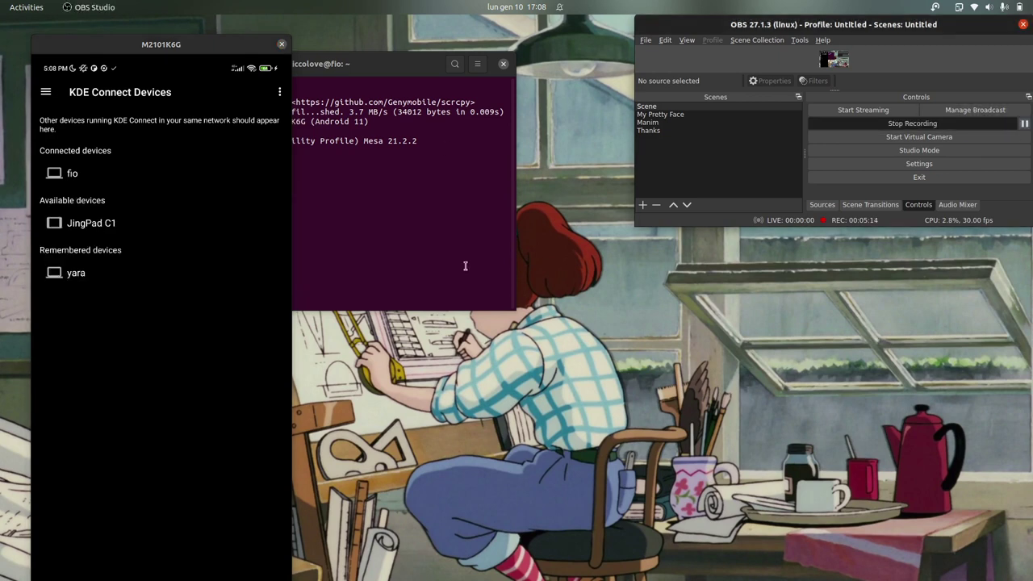
{"action": "left_click", "coordinate": [113, 226]}
{"action": "left_click", "coordinate": [155, 154]}
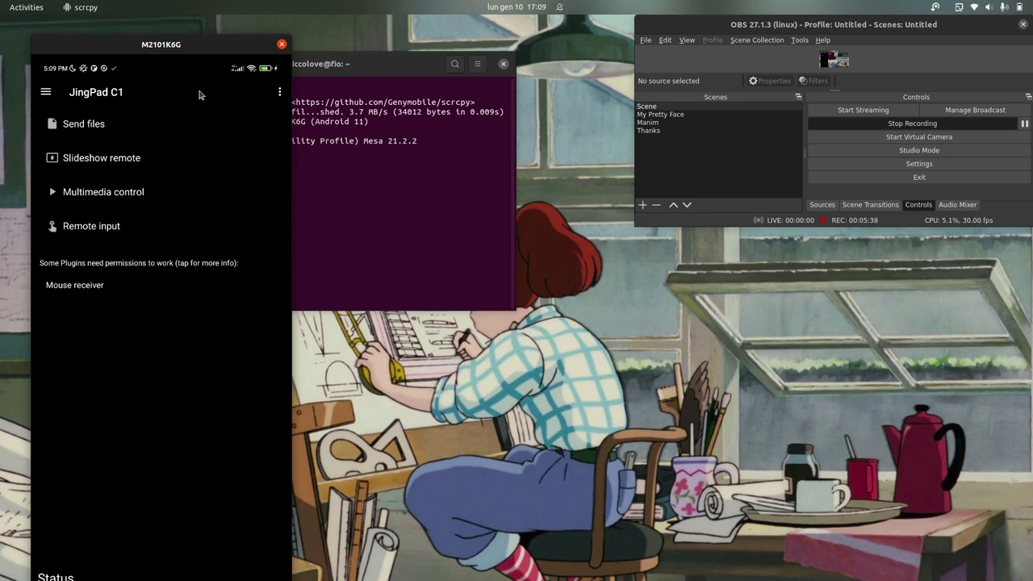
{"action": "left_click_drag", "start_coordinate": [131, 47], "coordinate": [161, 46]}
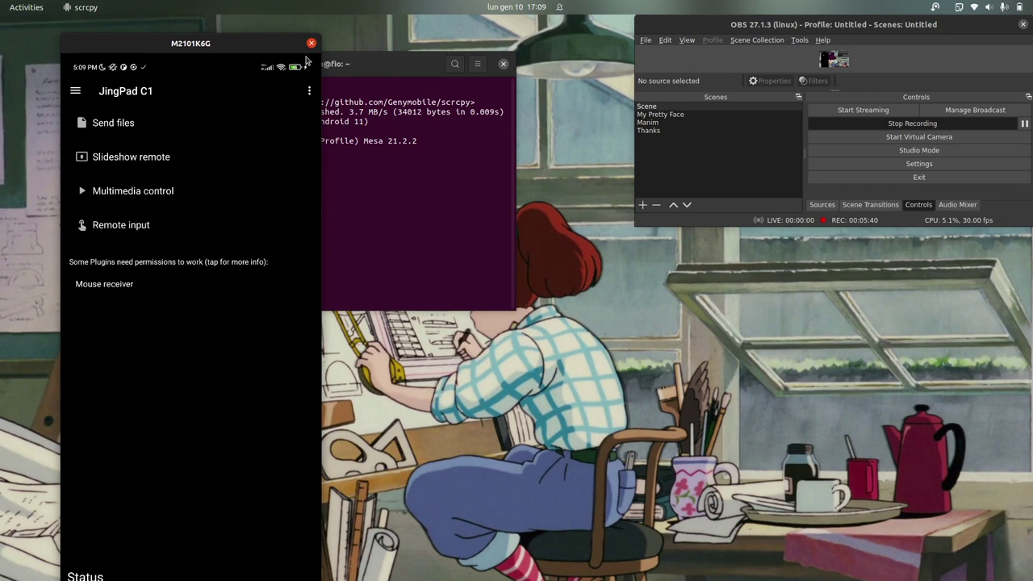
{"action": "left_click", "coordinate": [346, 68]}
{"action": "left_click", "coordinate": [241, 44]}
{"action": "left_click", "coordinate": [155, 232]}
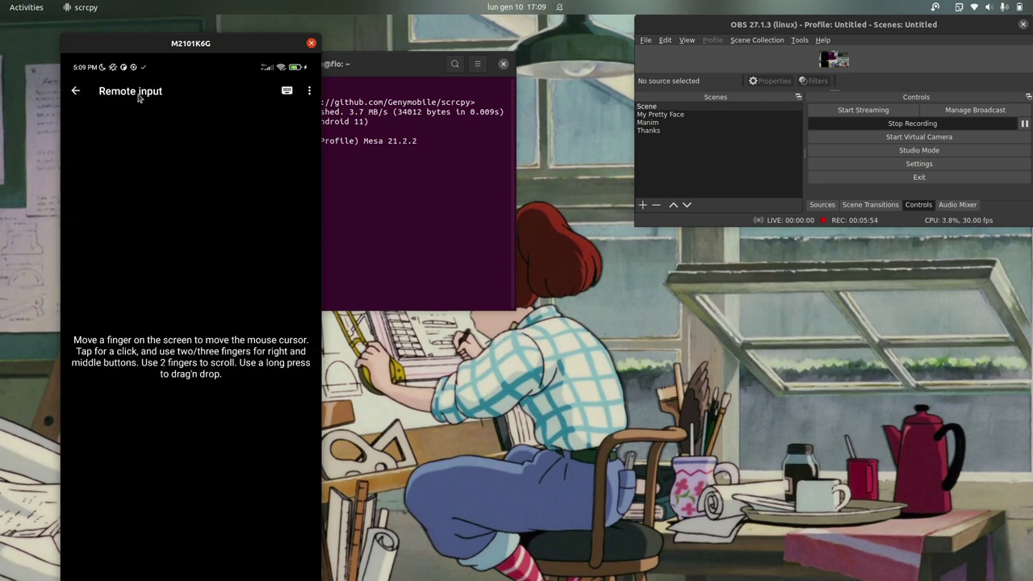
{"action": "left_click", "coordinate": [85, 92]}
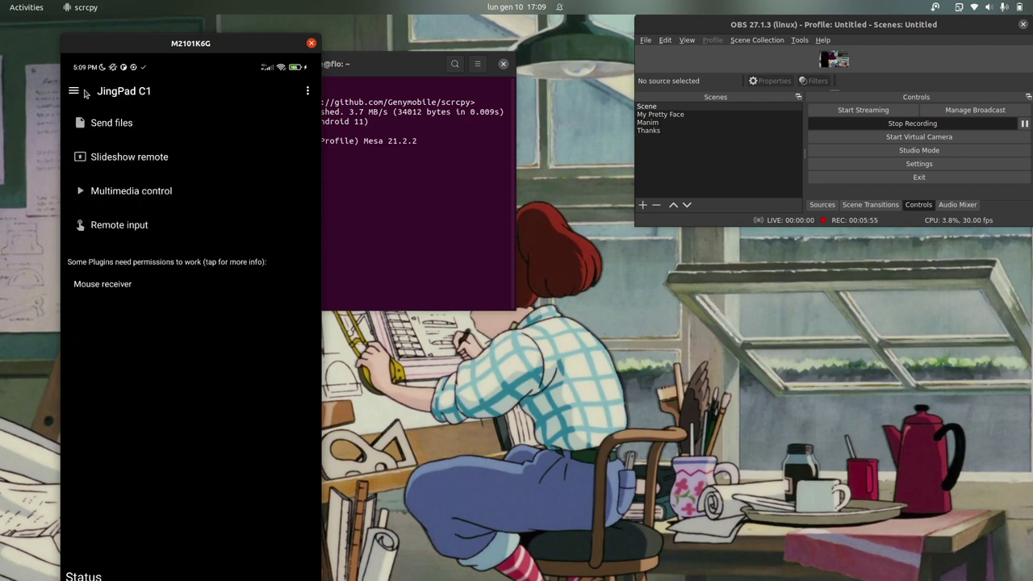
{"action": "left_click", "coordinate": [129, 124]}
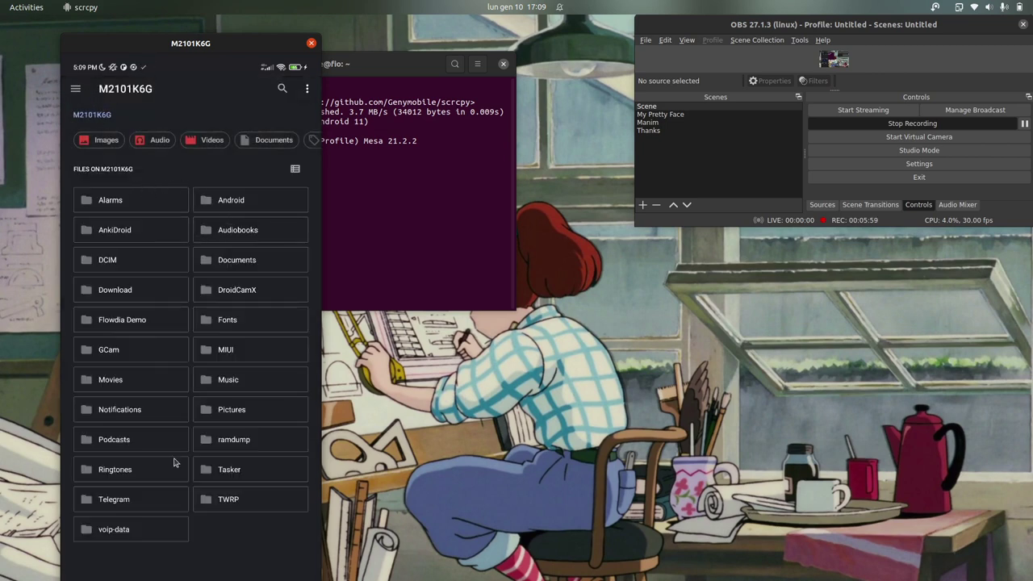
{"action": "key", "text": "Escape"}
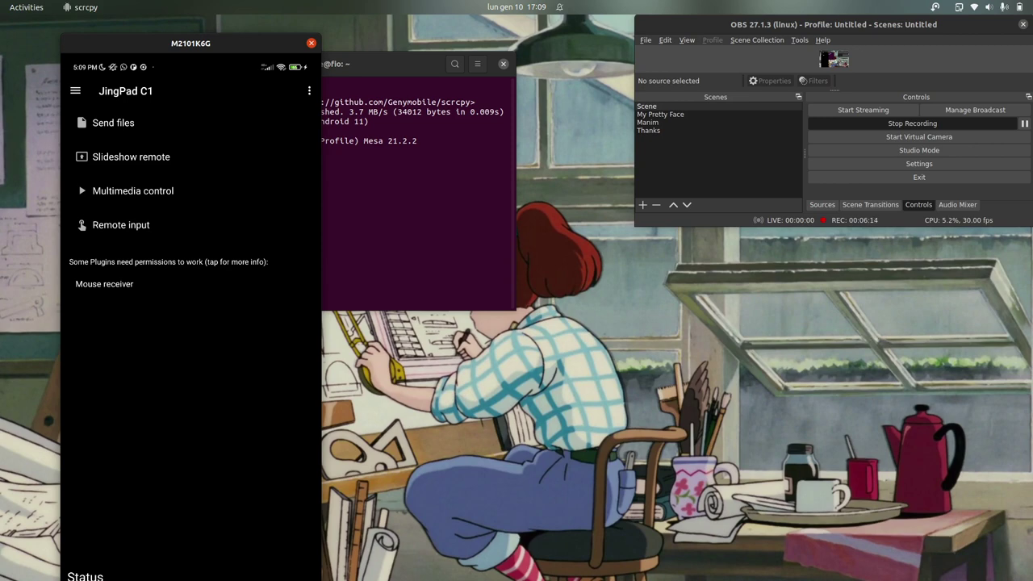
Return the phone to its home screen, open the app drawer and launch DroidCam
{"action": "key", "text": "alt+h"}
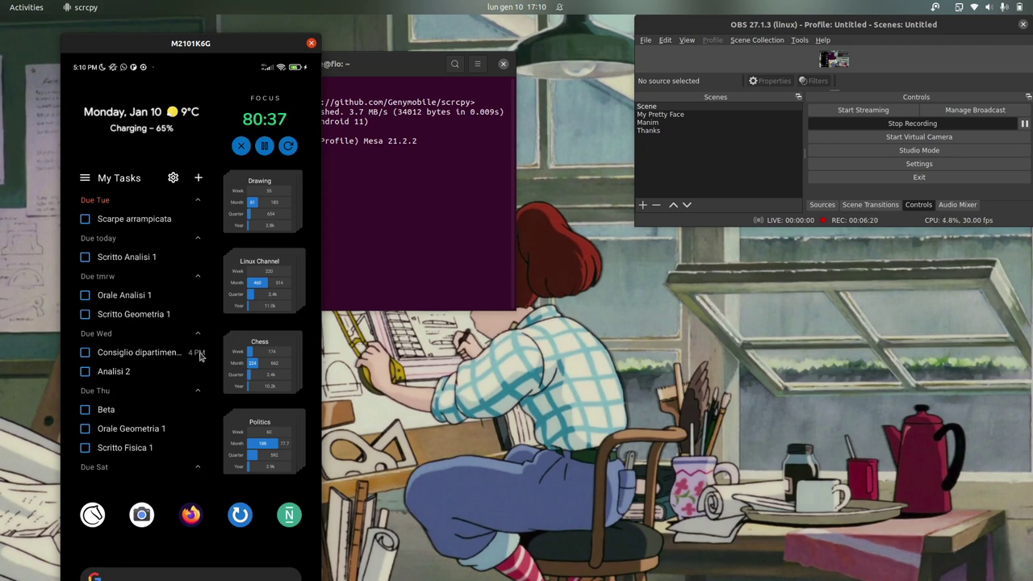
{"action": "scroll", "coordinate": [205, 285], "scroll_direction": "down", "scroll_amount": 5}
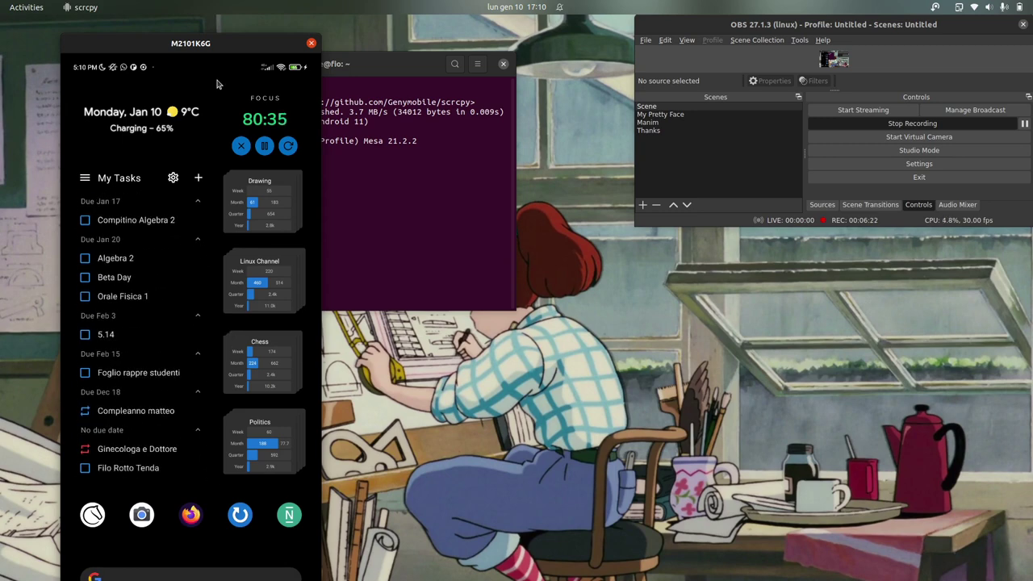
{"action": "left_click_drag", "start_coordinate": [266, 266], "coordinate": [129, 266]}
{"action": "left_click_drag", "start_coordinate": [241, 484], "coordinate": [241, 284]}
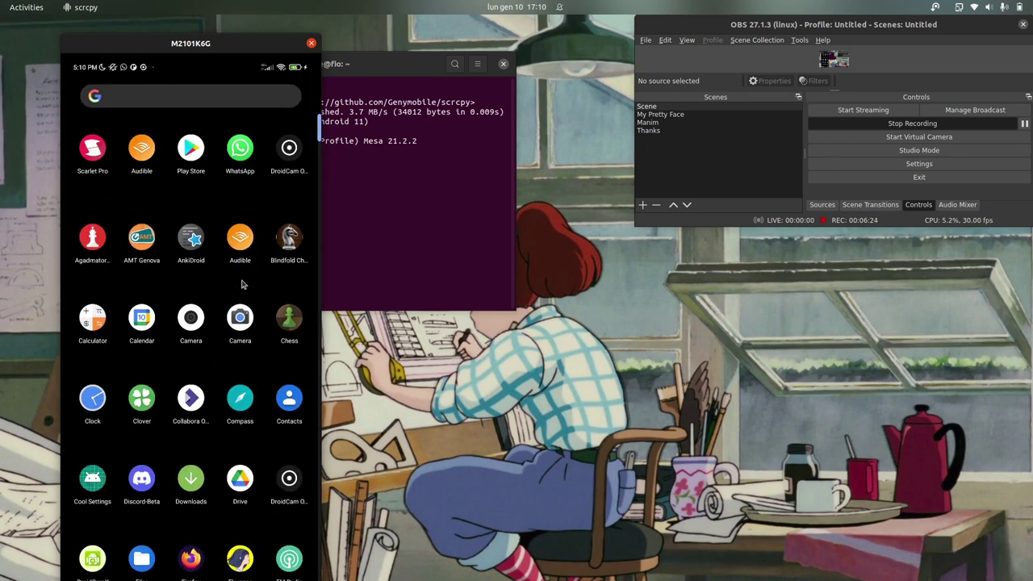
{"action": "left_click", "coordinate": [298, 165]}
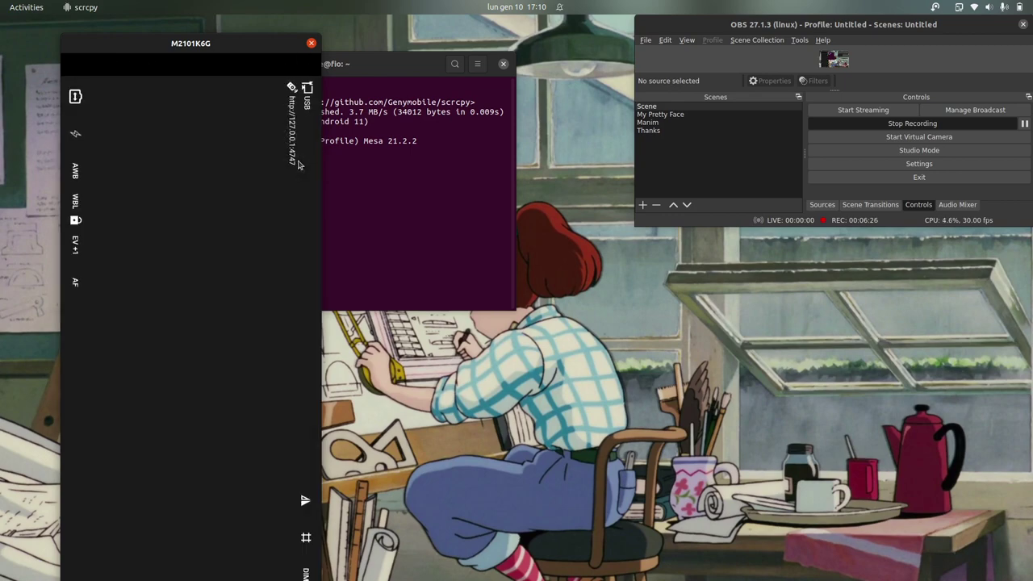